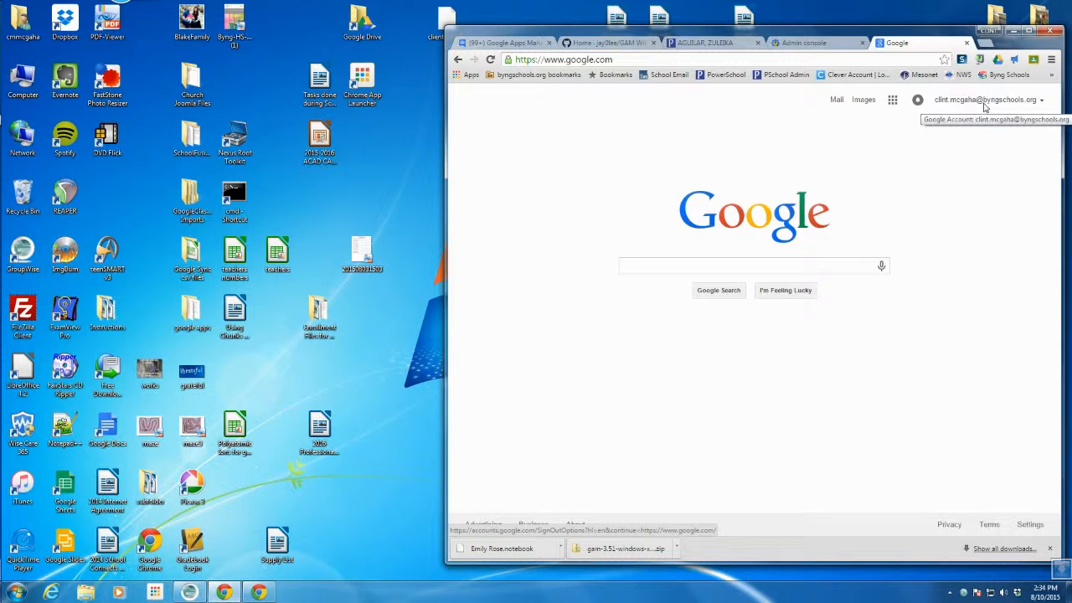
- Move Docs next to Maps and YouTube, ahead of Slides, in the Google apps list
click(892, 101)
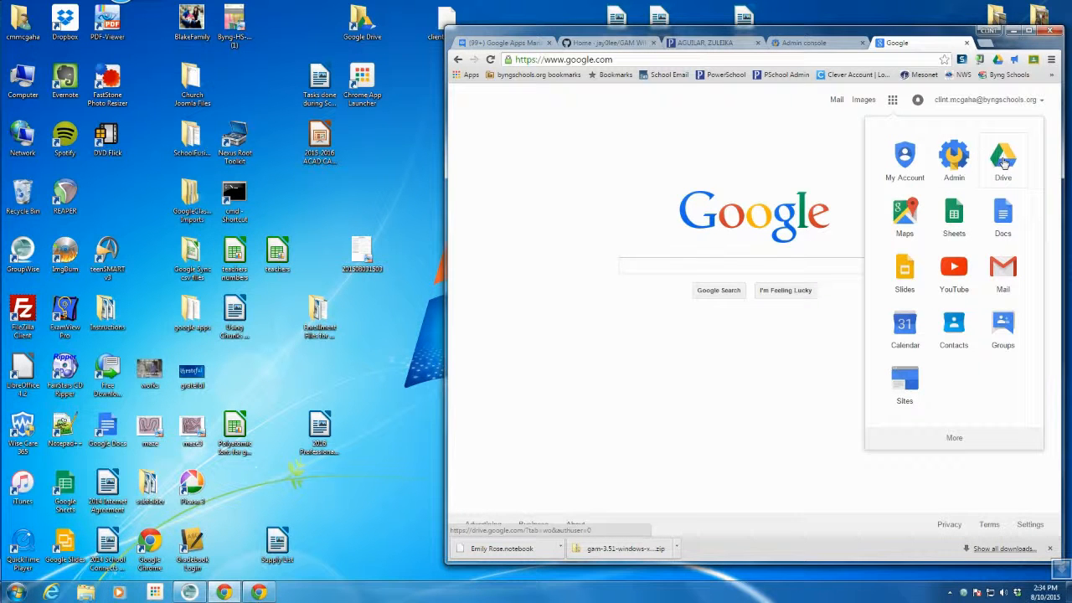
drag(1003, 214, 950, 216)
drag(955, 272, 925, 285)
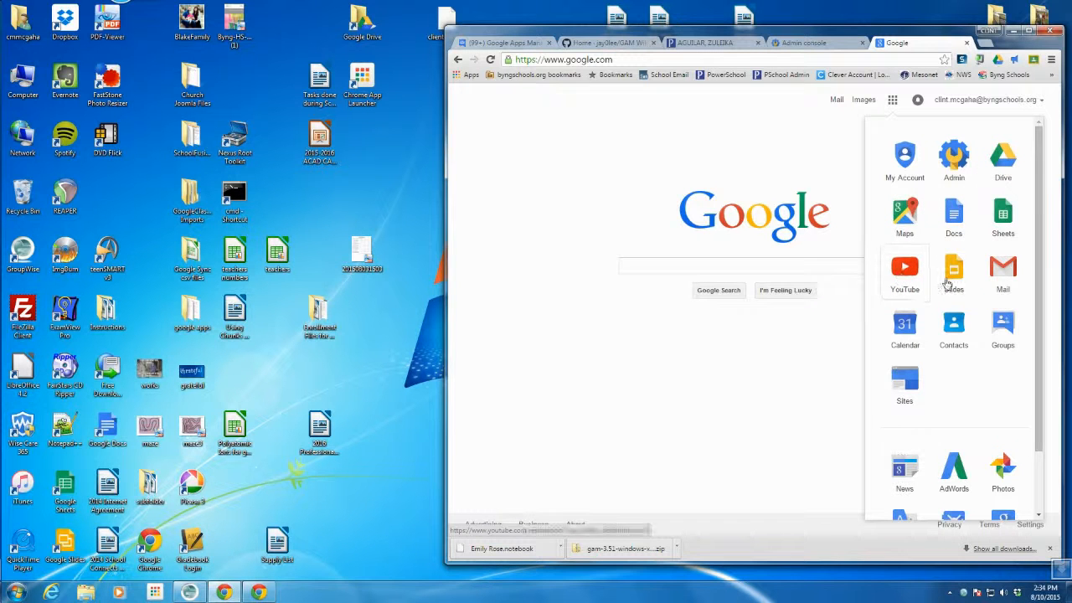
- Open Google Drive, look inside the U: Drive folder, then return to My Drive
click(1000, 163)
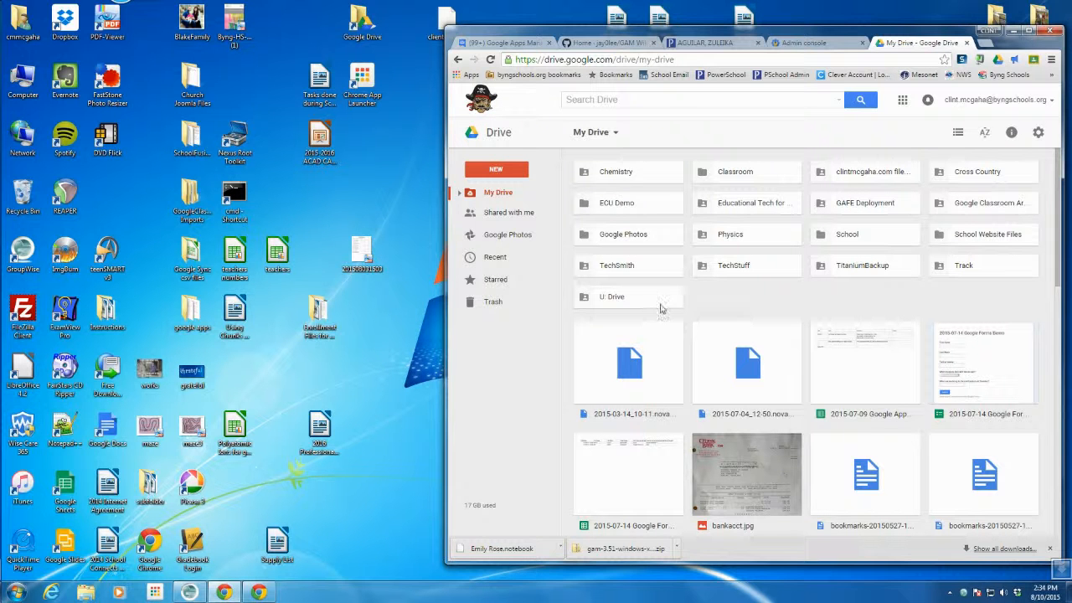
double_click(609, 301)
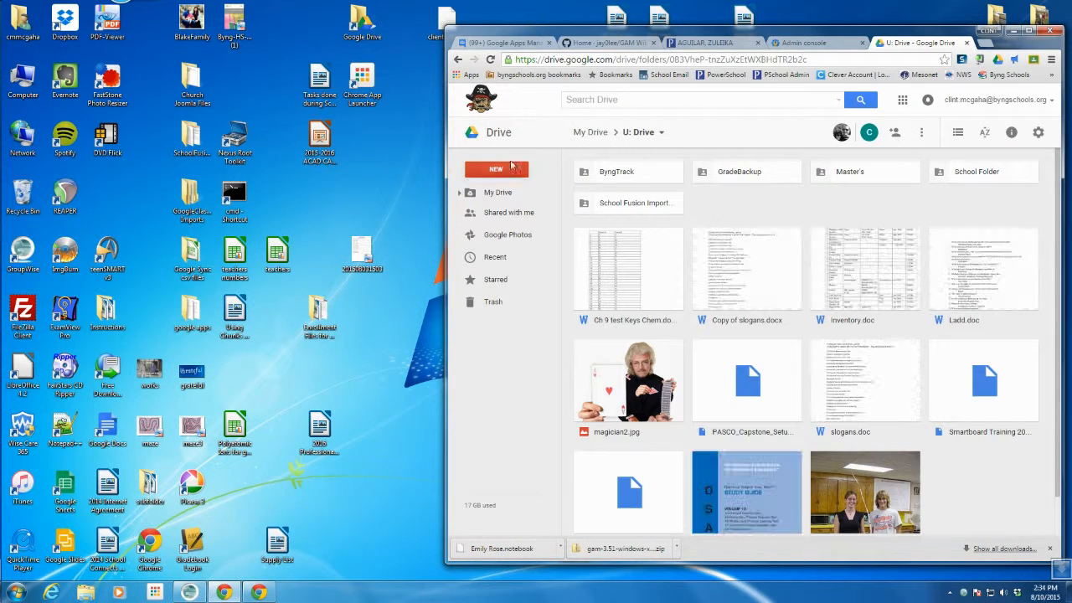
click(458, 59)
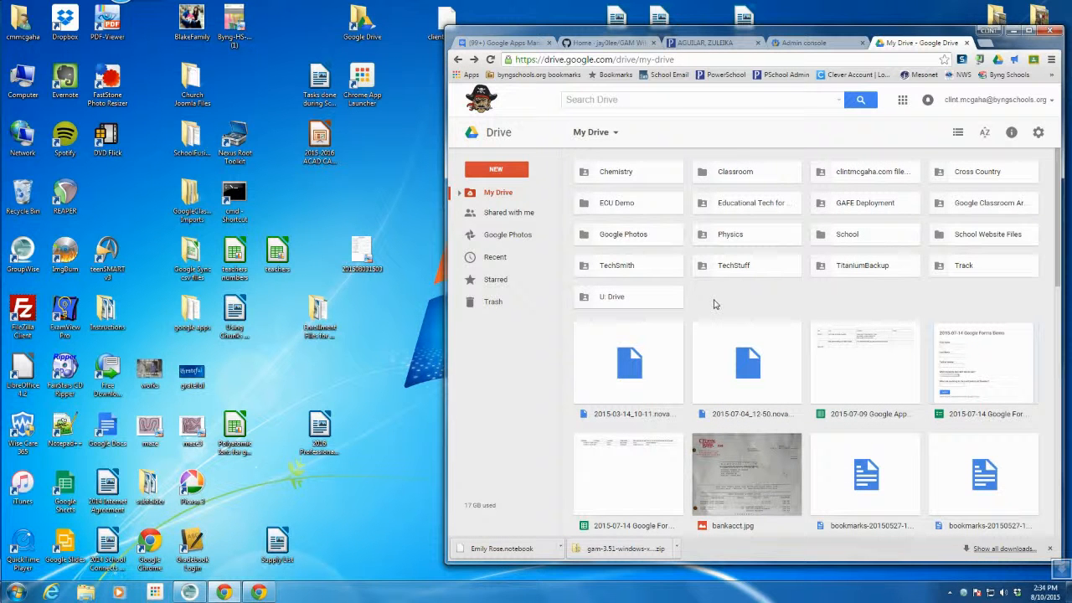
- Create a folder named 'U: Drive 2' from My Drive's right-click menu and open it
click(498, 174)
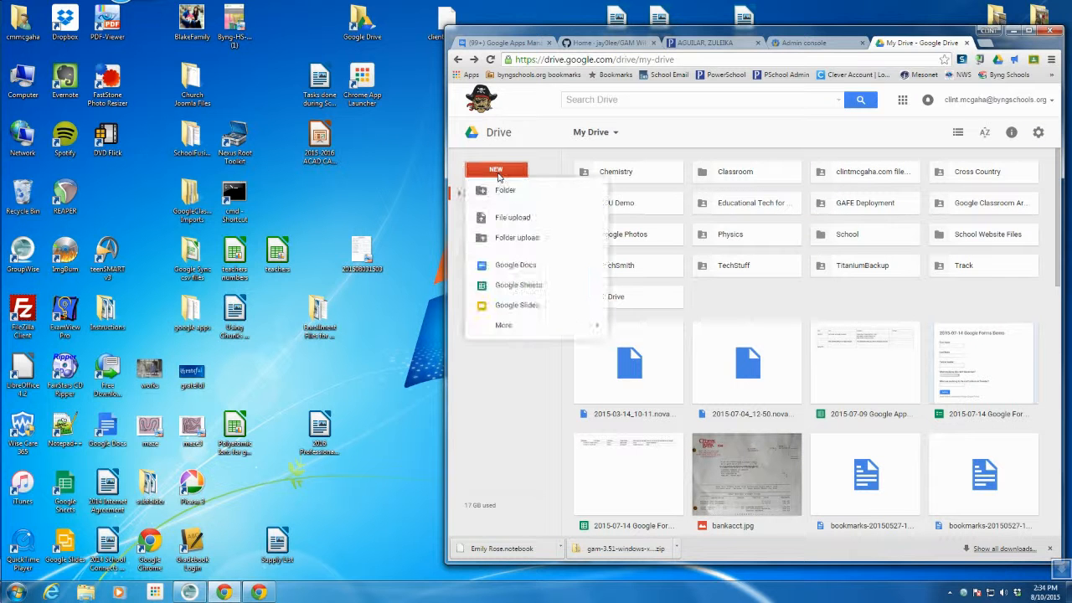
click(727, 304)
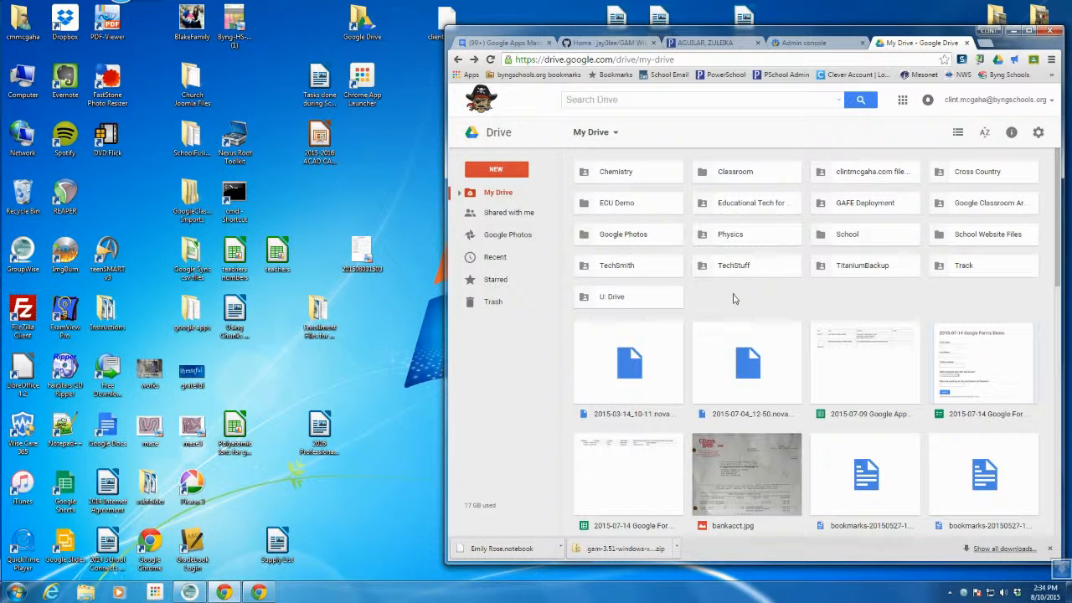
right_click(733, 299)
click(771, 308)
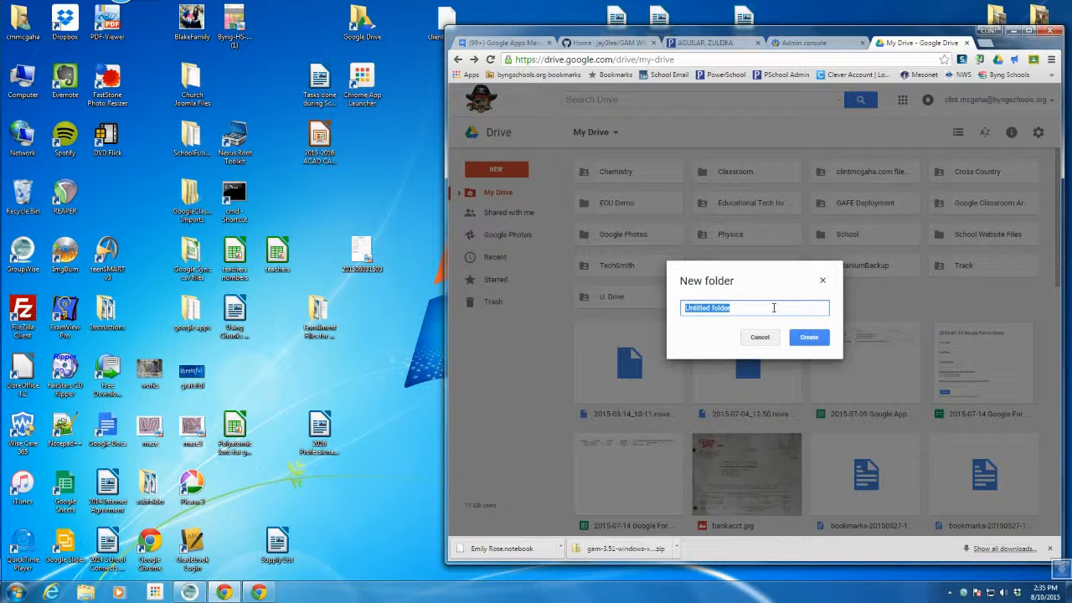
text(U: Drive)
click(693, 309)
click(800, 341)
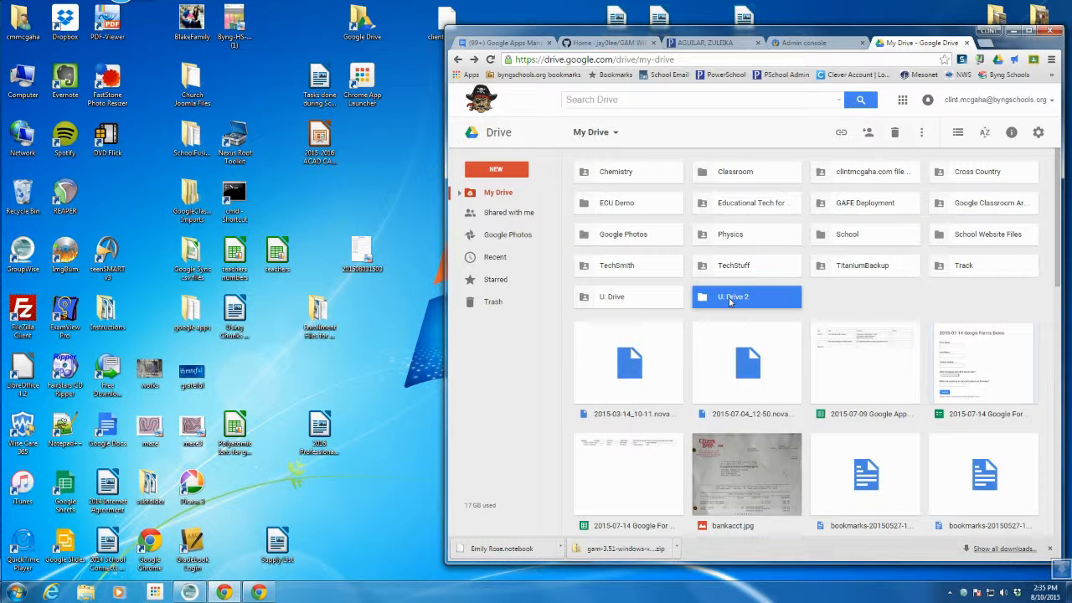
double_click(730, 300)
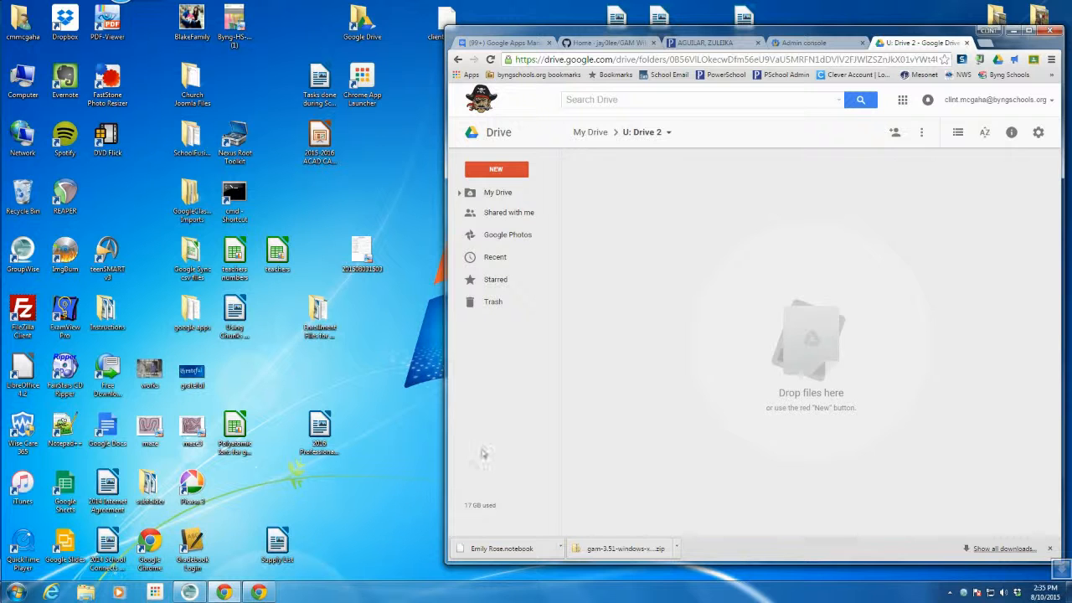
- Show the SHARE (K:) network drive's folders in a Windows Explorer window
click(87, 593)
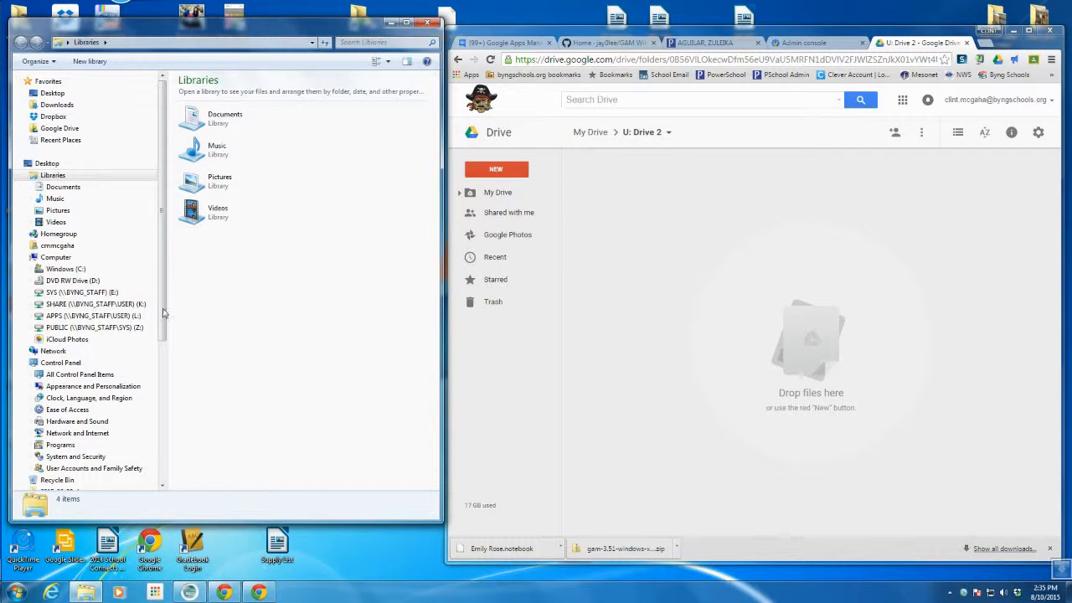
click(112, 305)
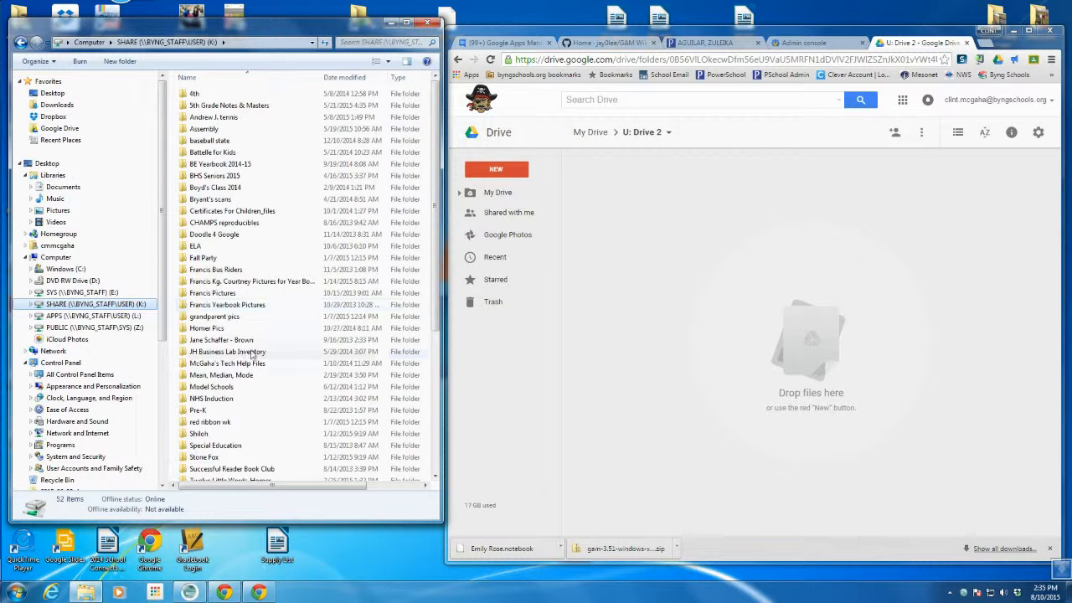
scroll(426, 356, down, 5)
scroll(426, 356, up, 5)
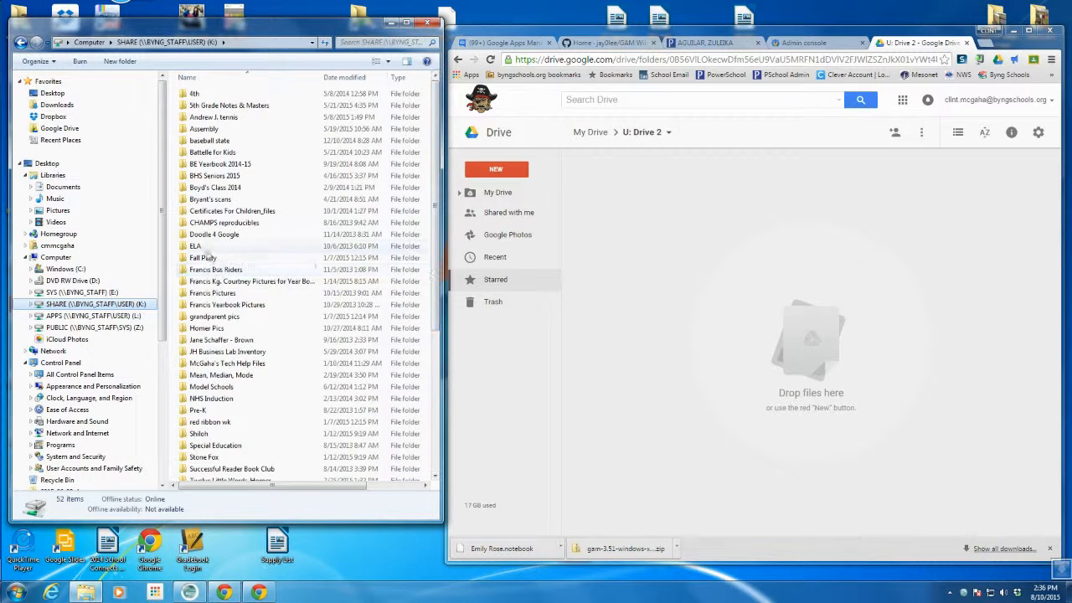
- Drag the ELA folder from SHARE (K:) into U: Drive 2, then select CHAMPS reproducibles in Explorer
click(194, 247)
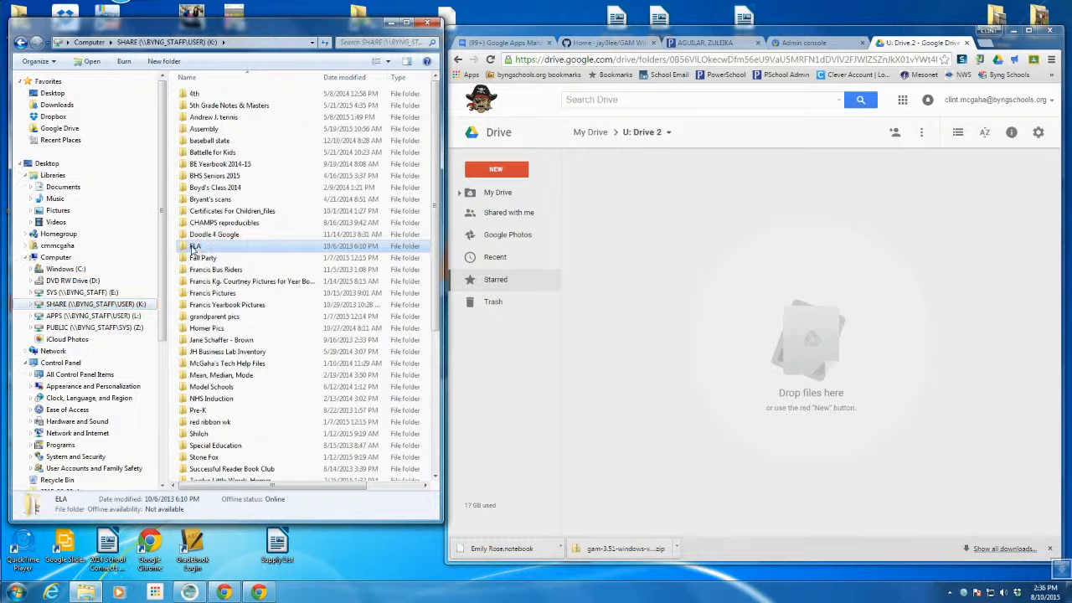
drag(195, 248, 765, 327)
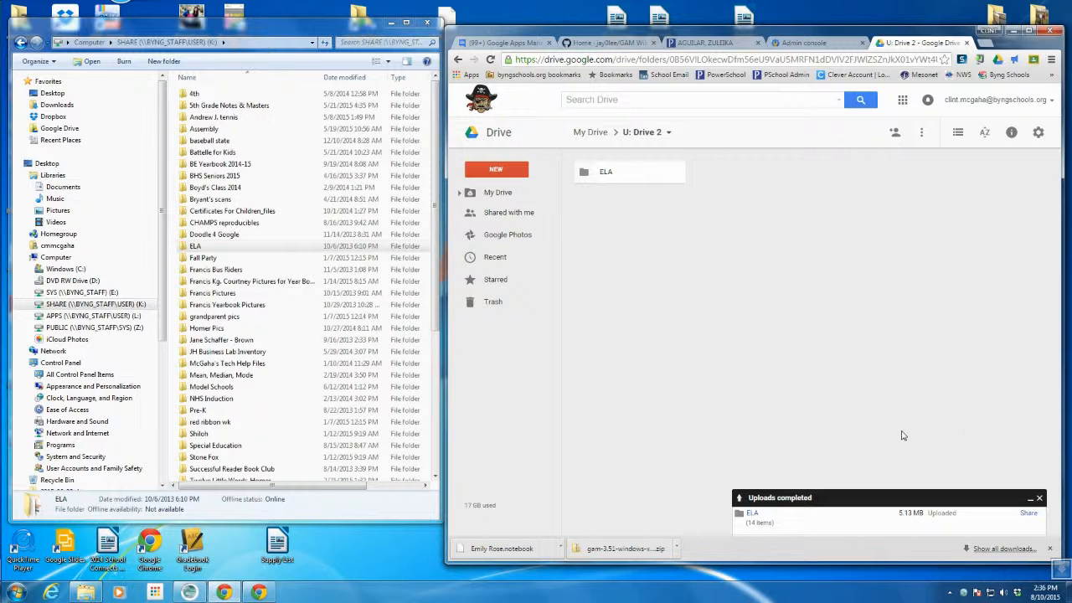
click(1039, 500)
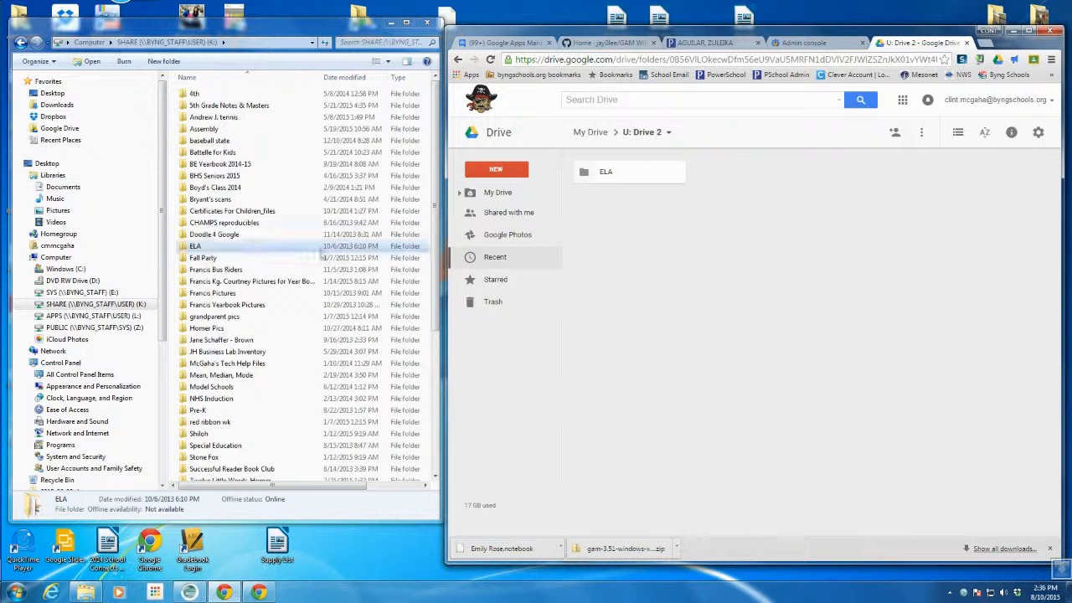
click(206, 259)
click(205, 223)
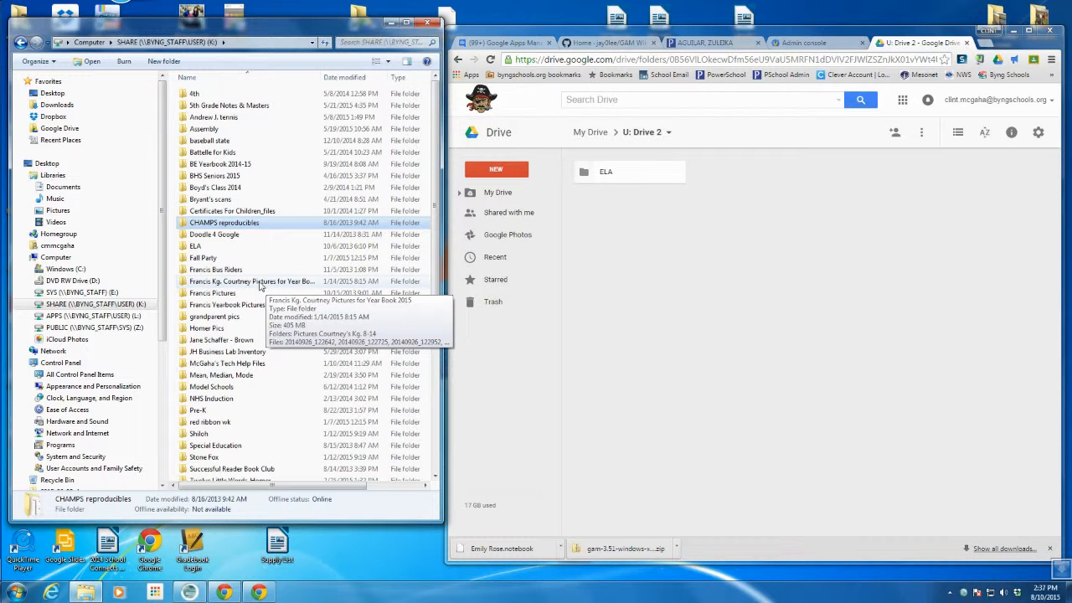
- Open the ELA folder and preview the Guideline for Writing Assignments document, then close it
double_click(626, 175)
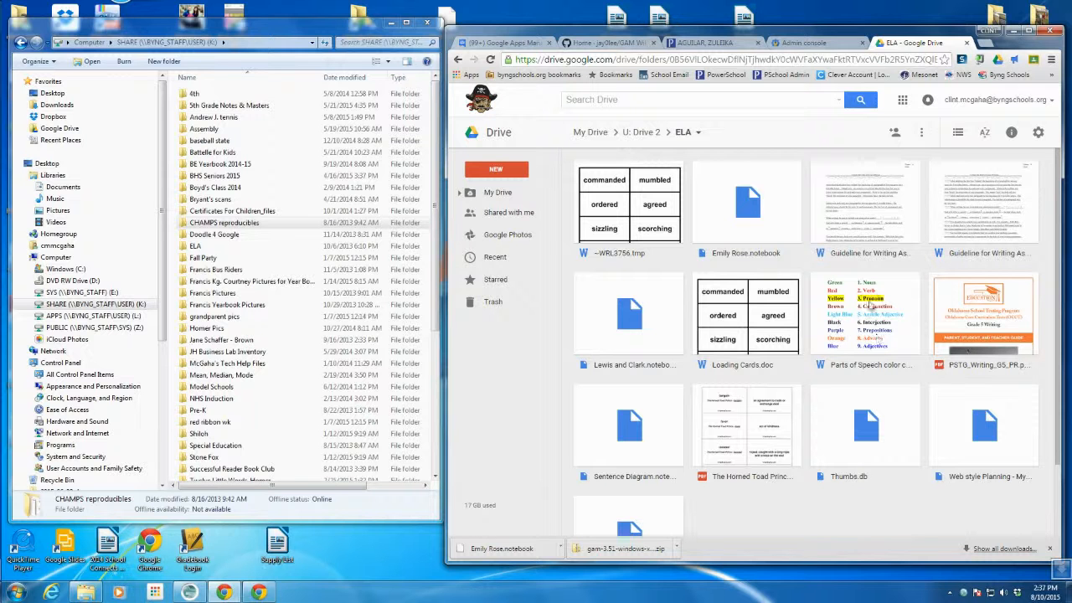
double_click(961, 216)
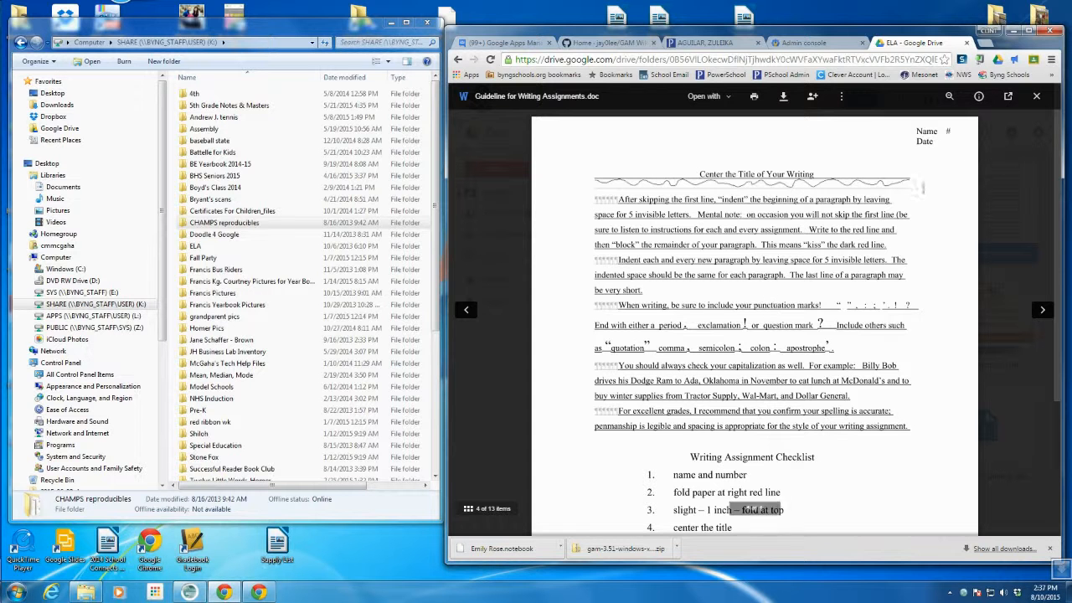
click(1036, 98)
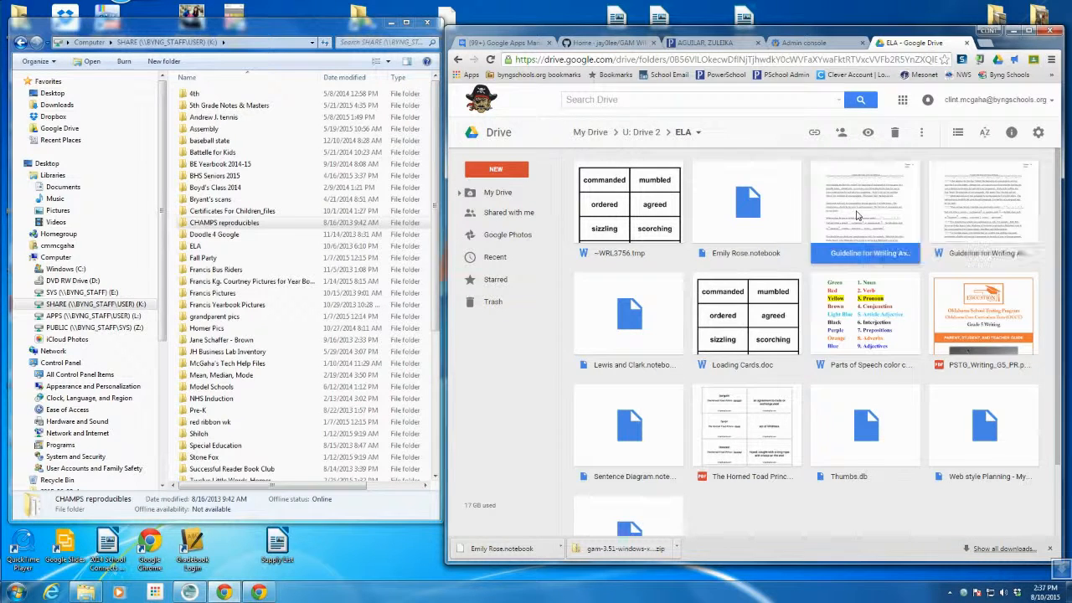
- Open Guideline for Writing Assignments EDIT.doc as a Google Docs file
double_click(856, 215)
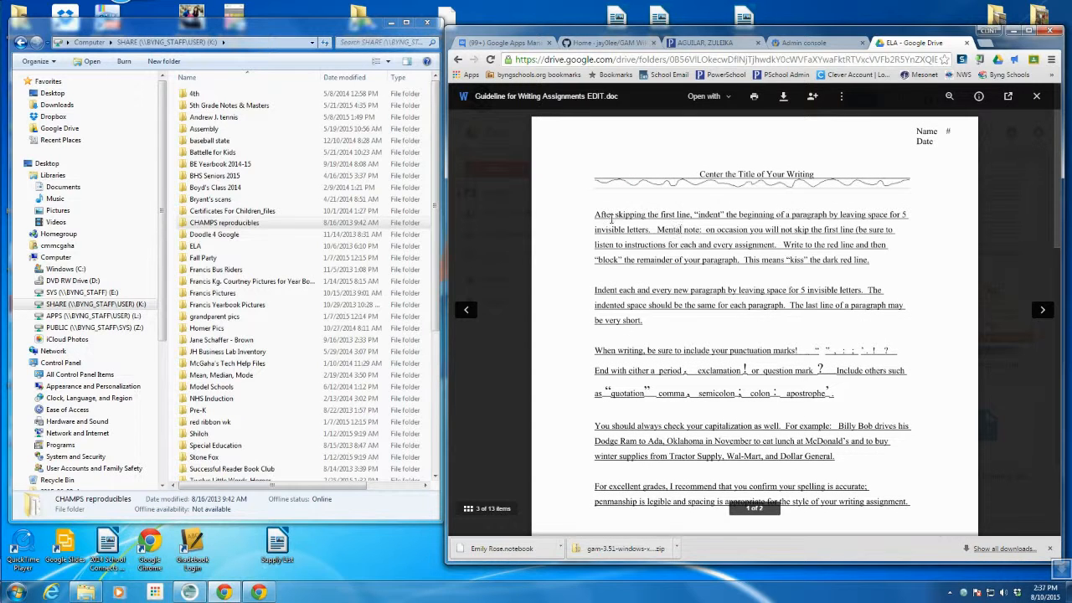
click(726, 99)
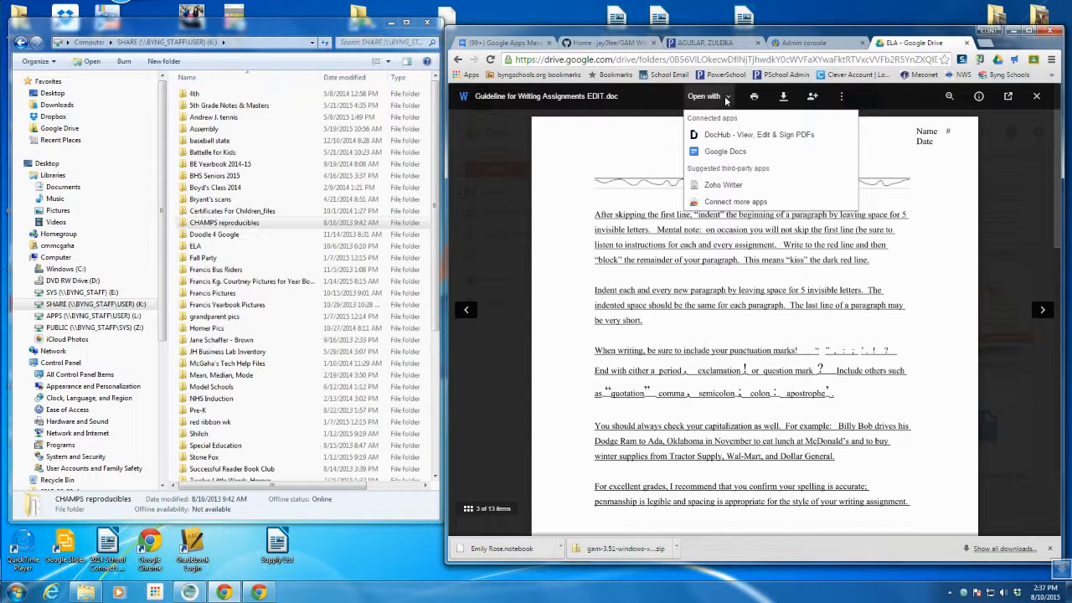
click(721, 157)
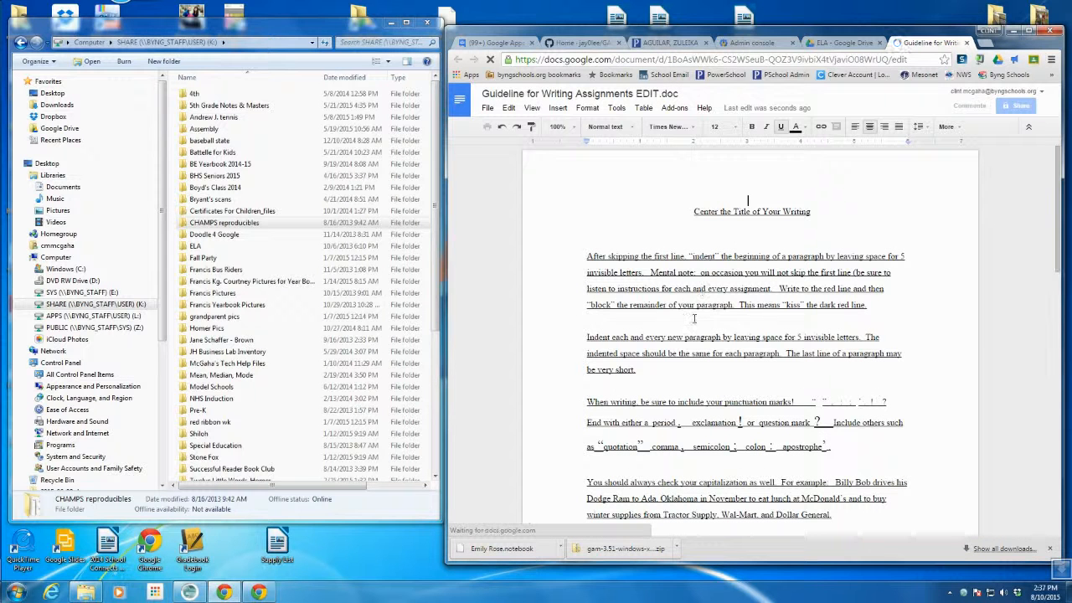
- Bold the first body paragraph and close the Docs tab
drag(867, 304, 591, 257)
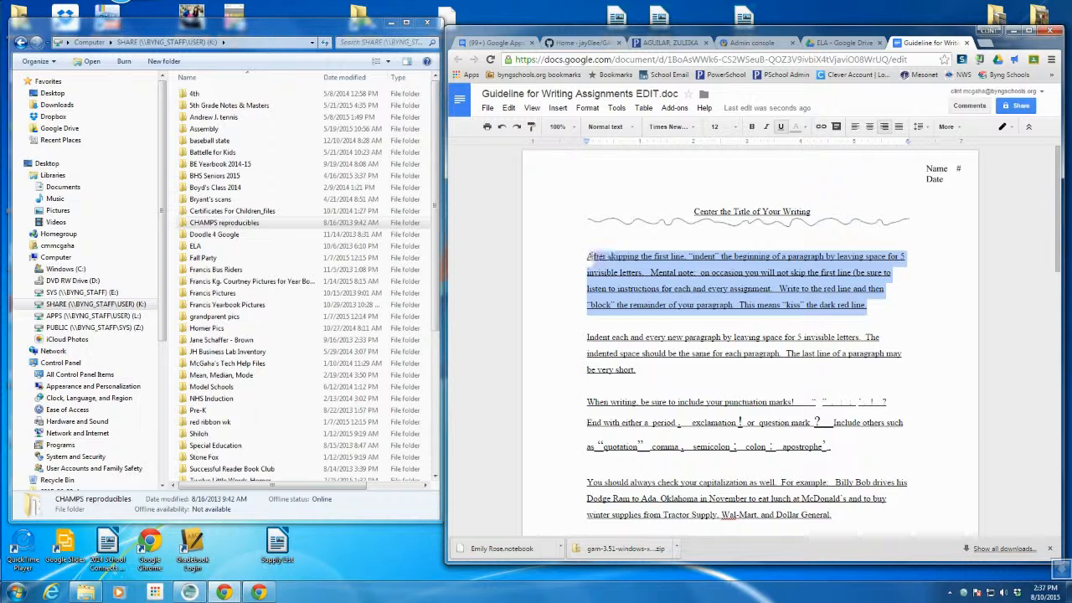
click(750, 129)
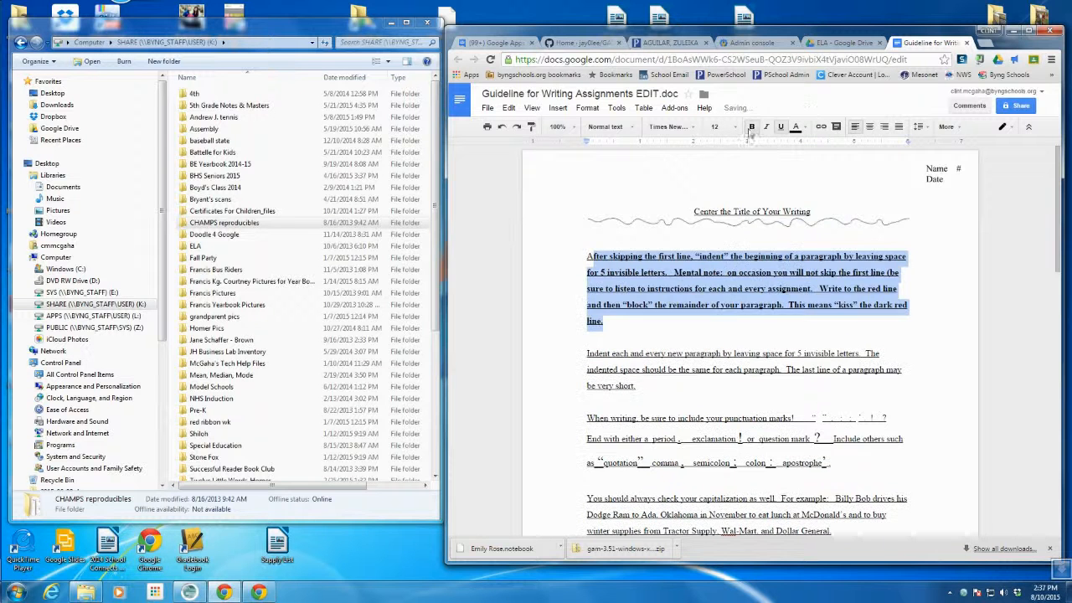
click(798, 327)
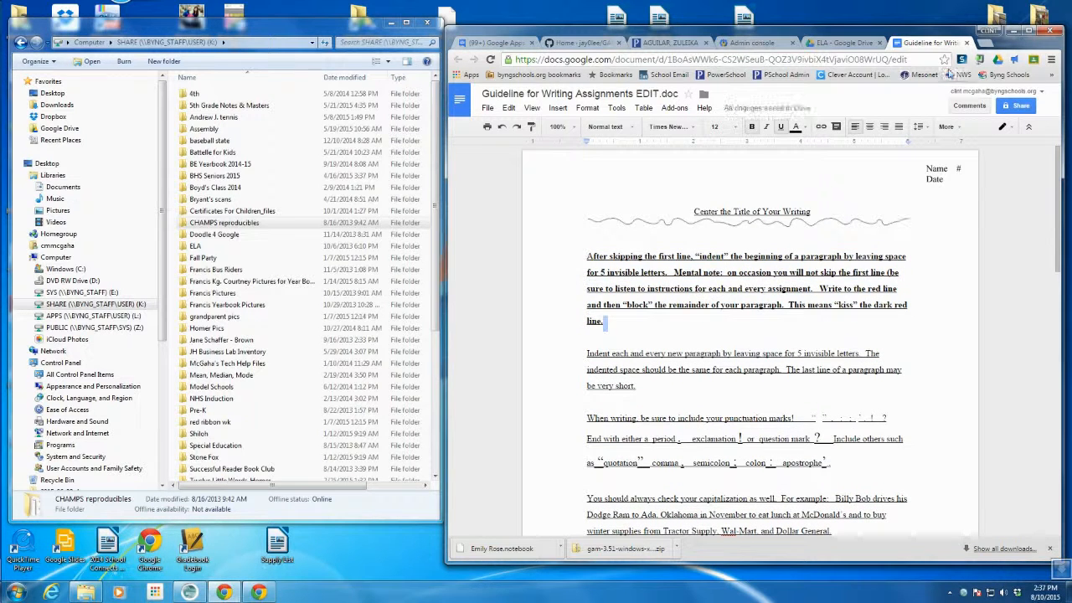
click(966, 42)
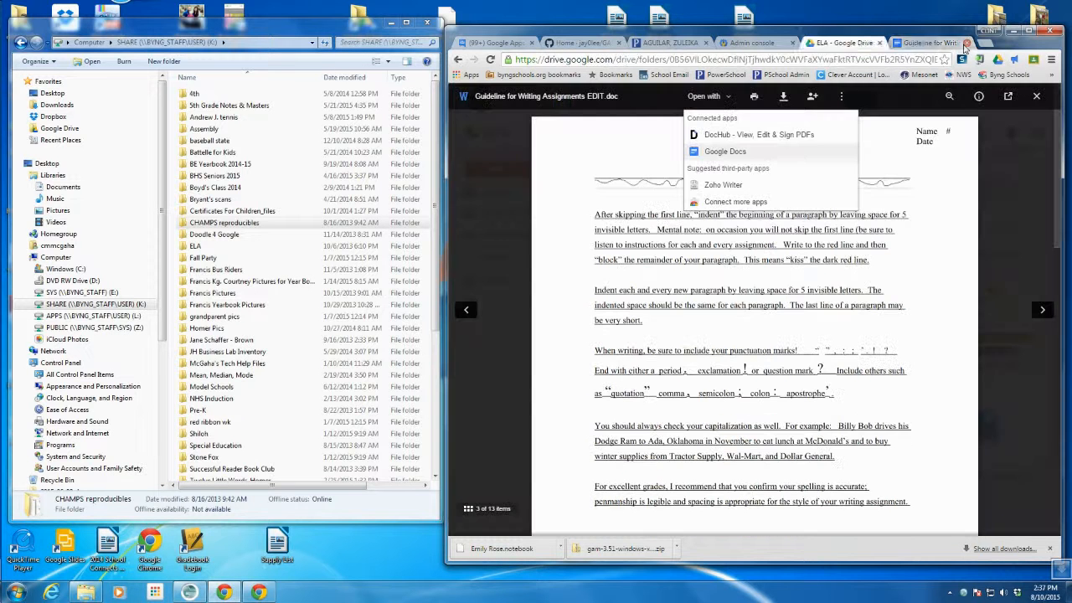
- Delete the Word copy of Guideline for Writing Assignments, keeping the converted Docs copy selected
click(1035, 97)
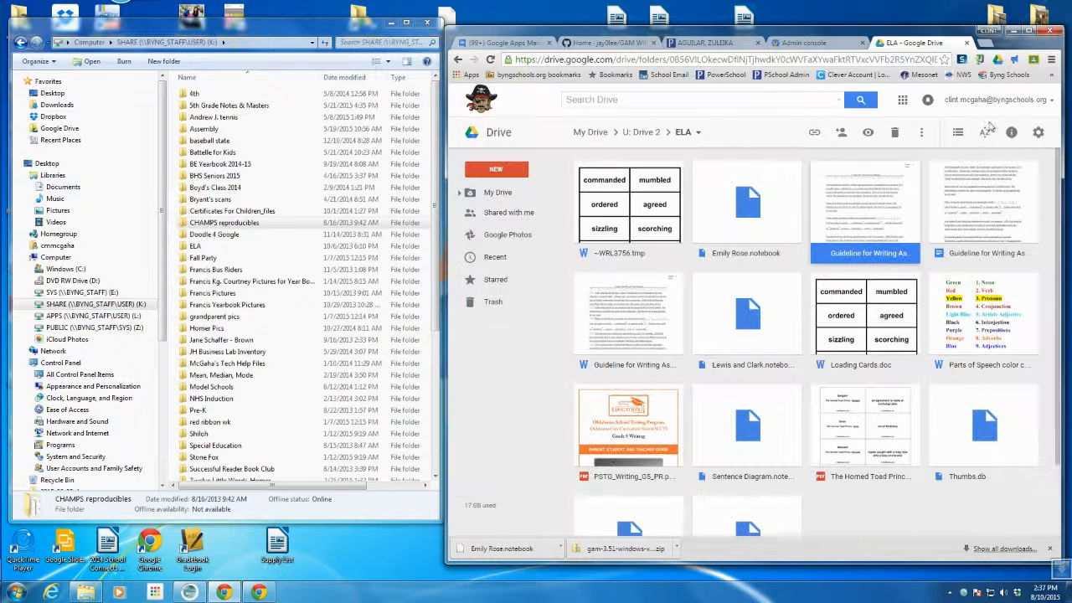
click(974, 226)
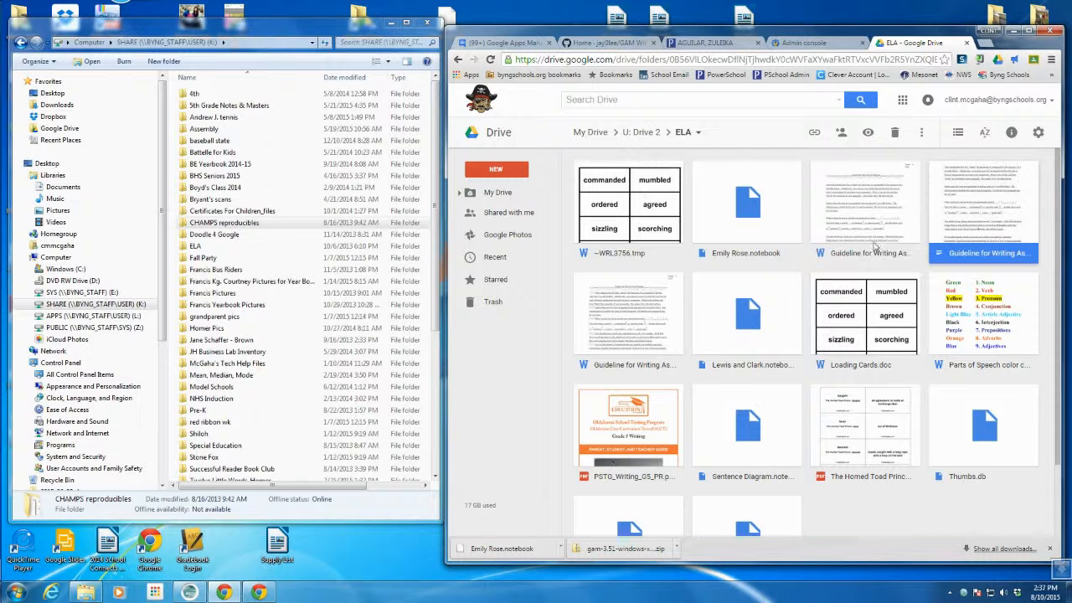
click(846, 247)
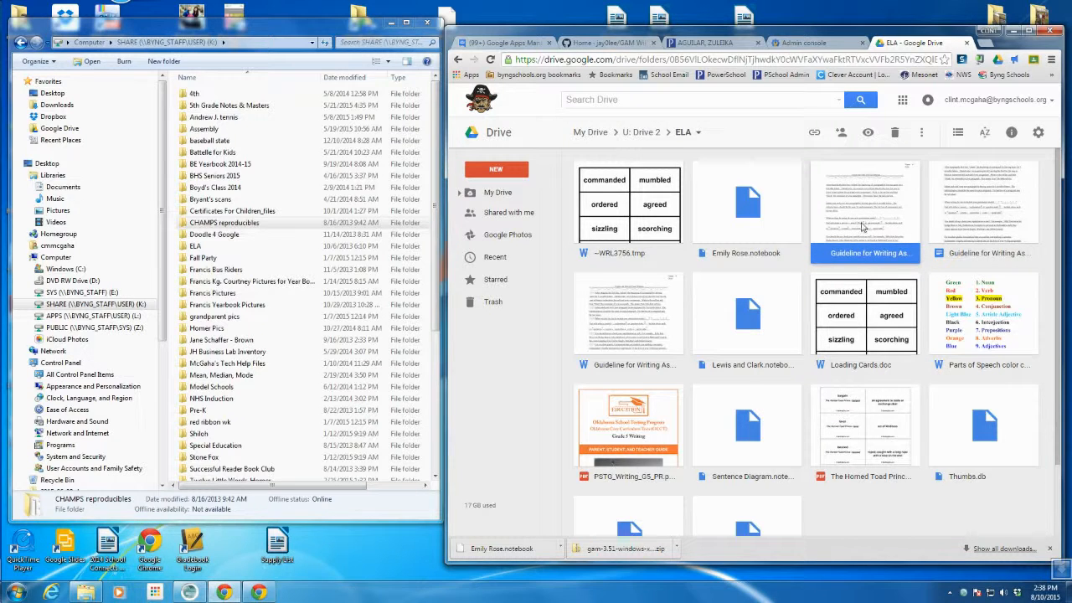
click(962, 225)
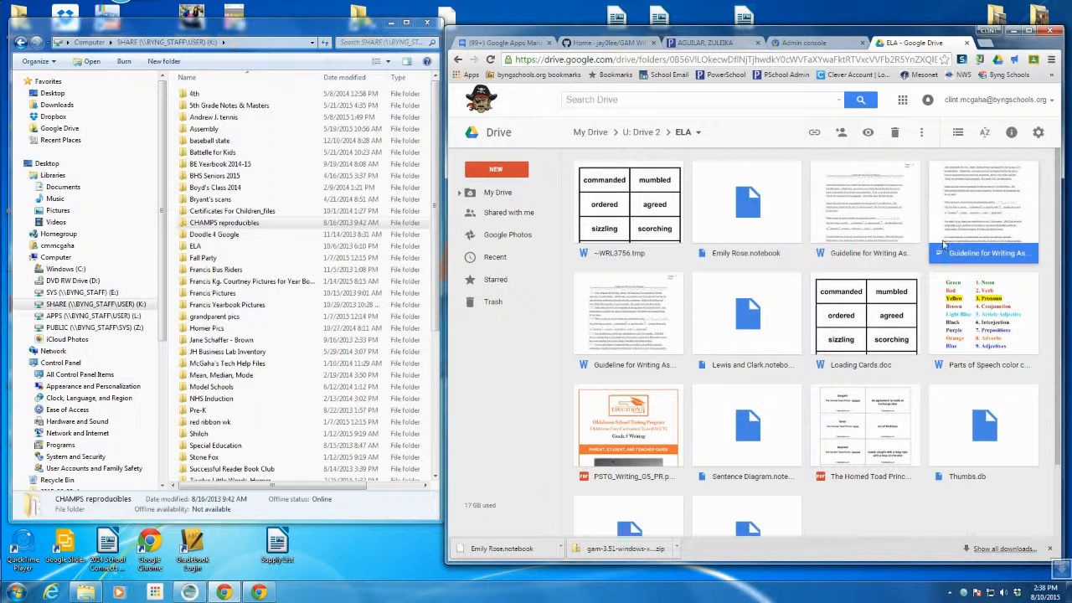
click(863, 219)
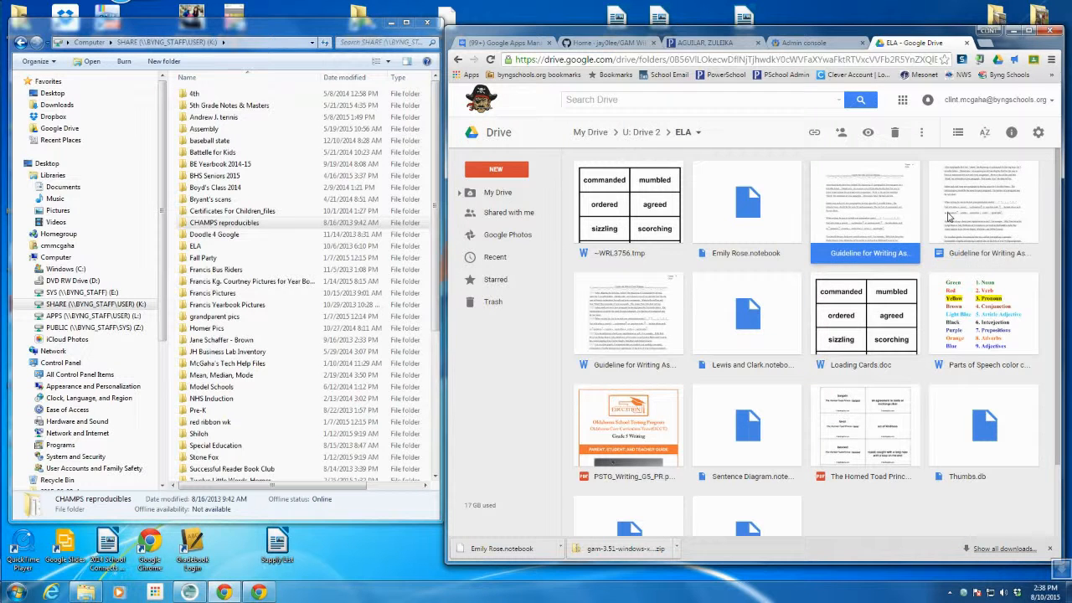
click(974, 217)
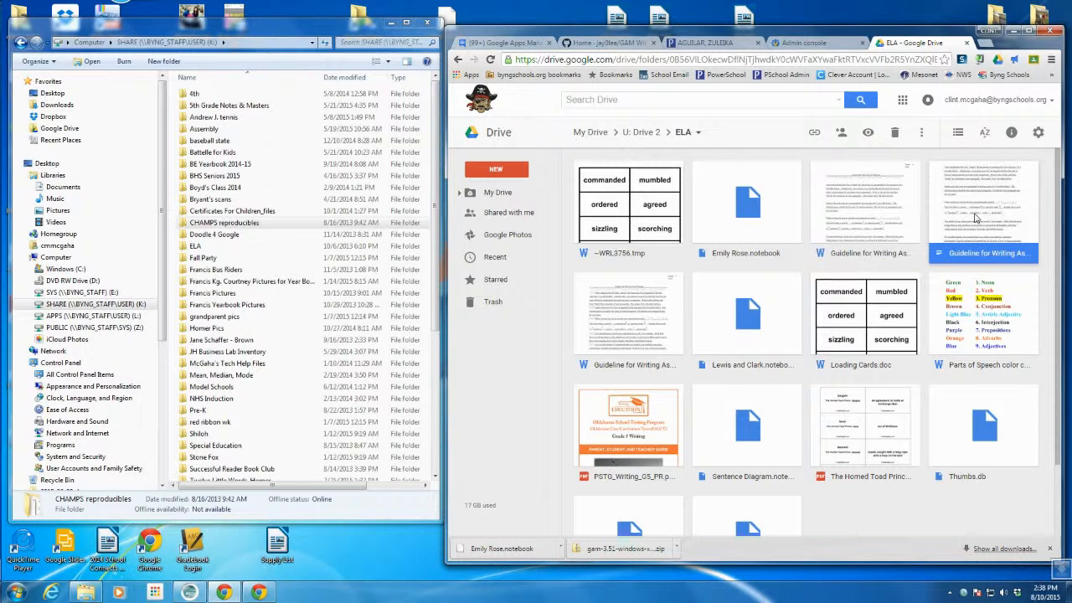
click(875, 218)
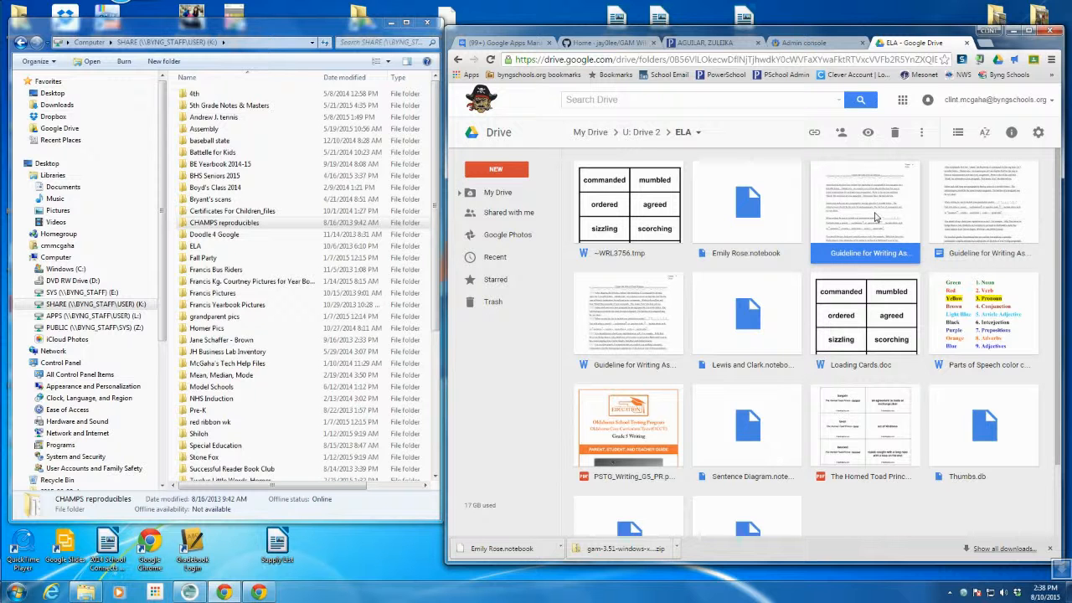
key(Delete)
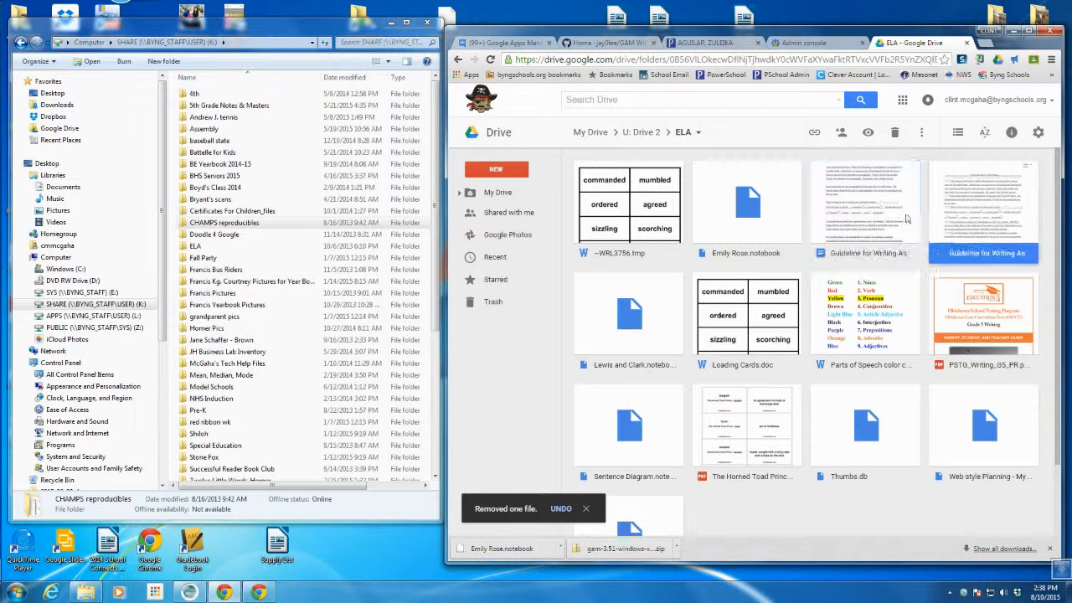
click(874, 216)
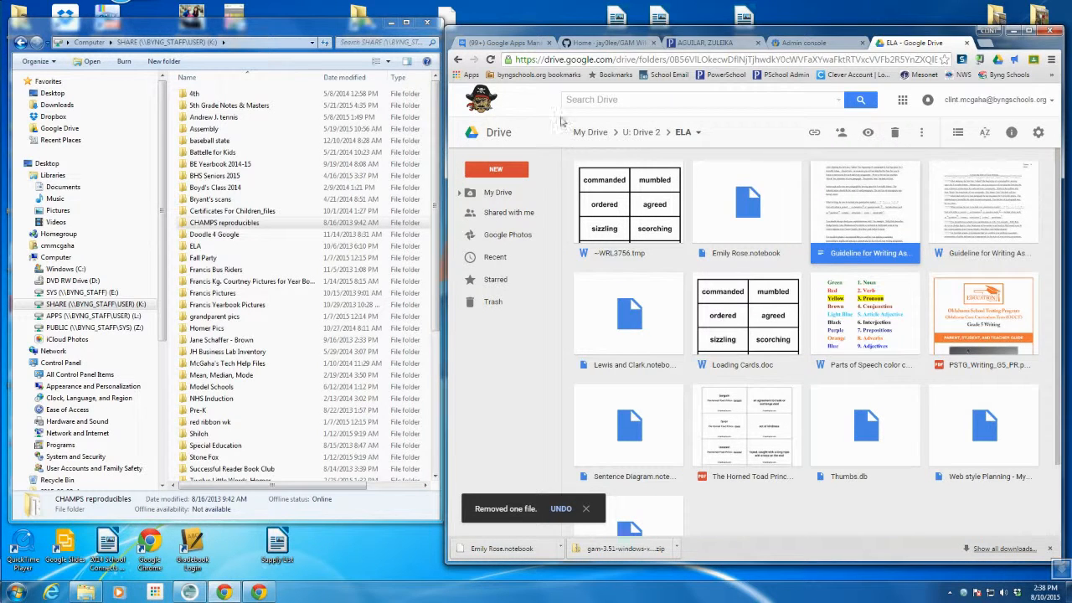
- Minimize Explorer and download the first .notebook file in the ELA folder
click(392, 25)
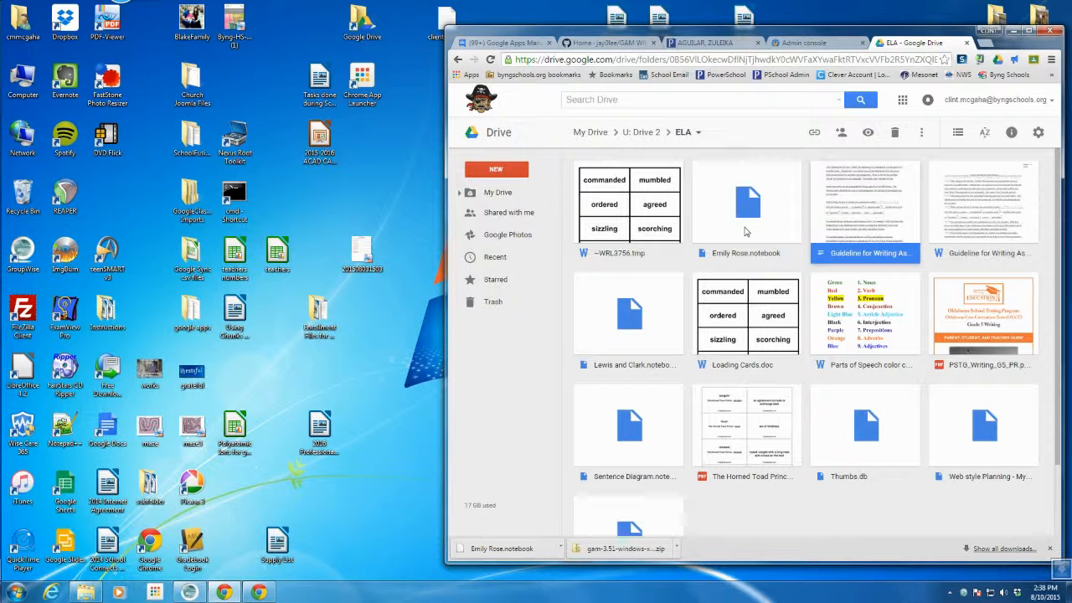
click(747, 231)
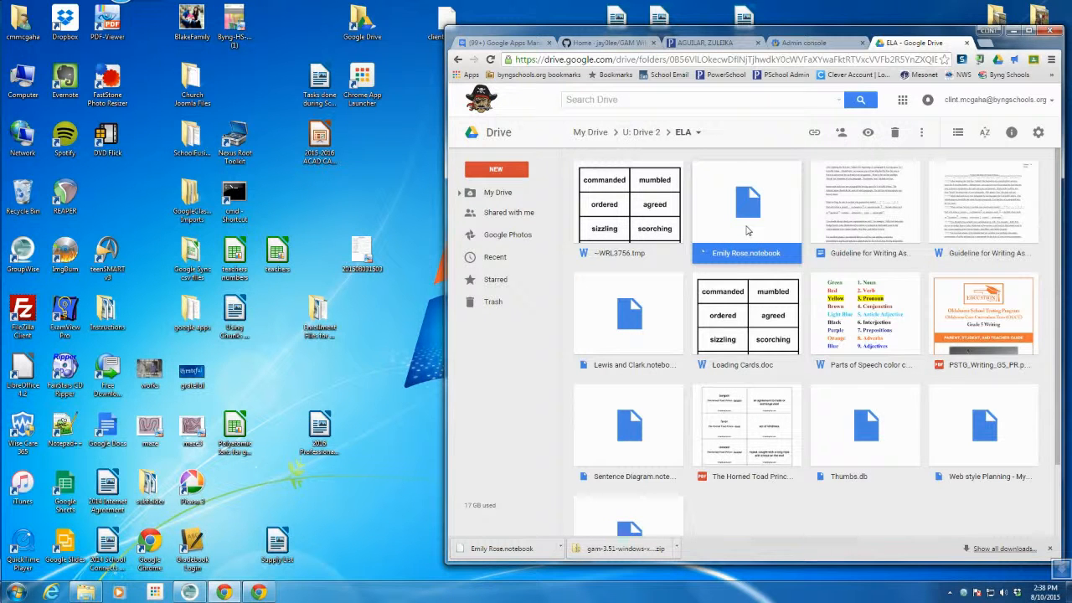
right_click(746, 231)
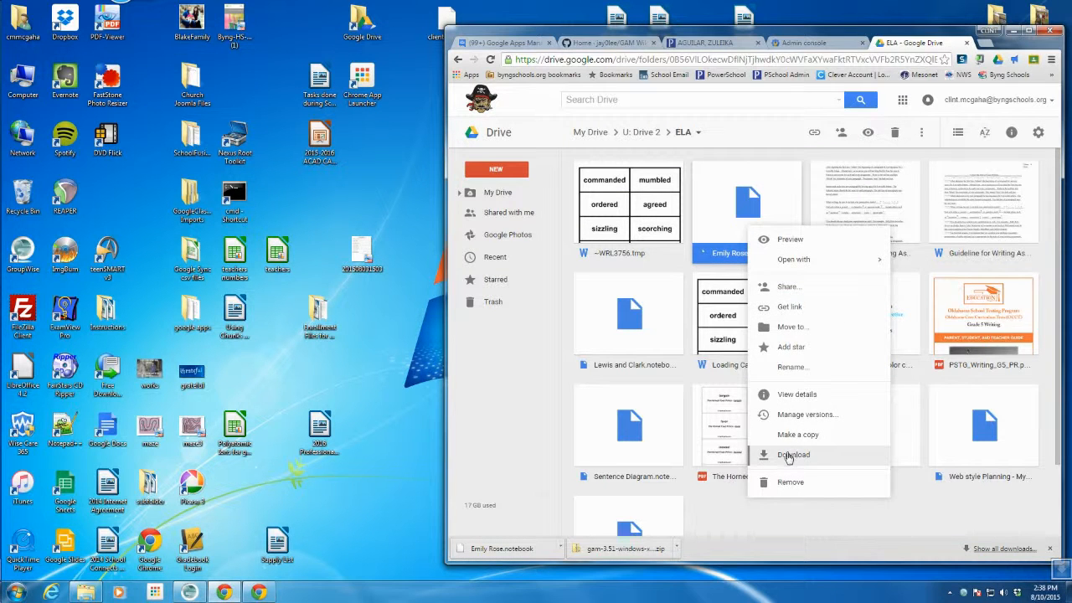
click(787, 457)
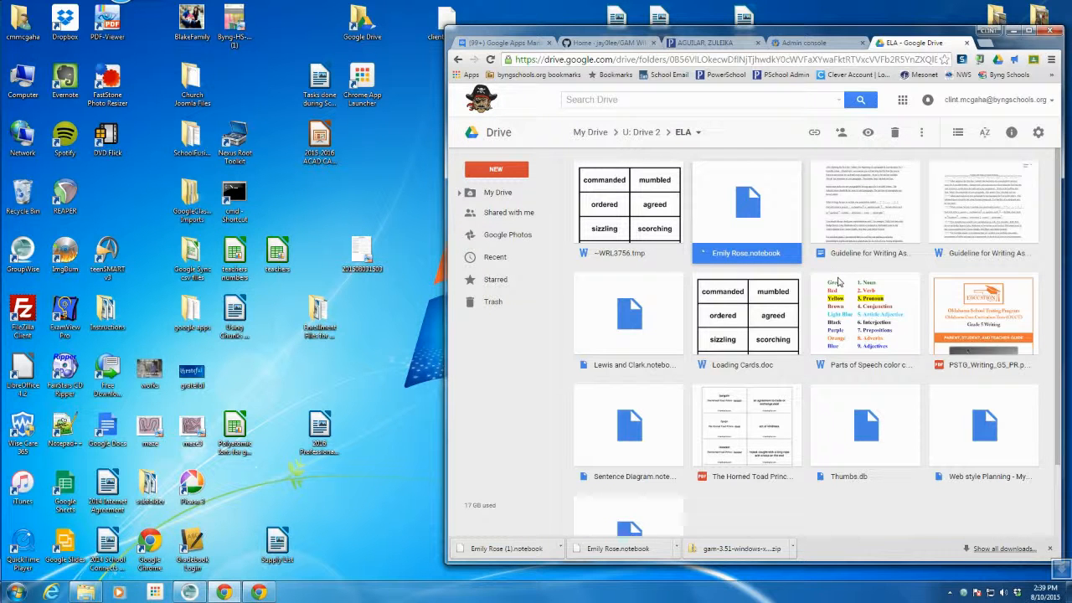
click(867, 223)
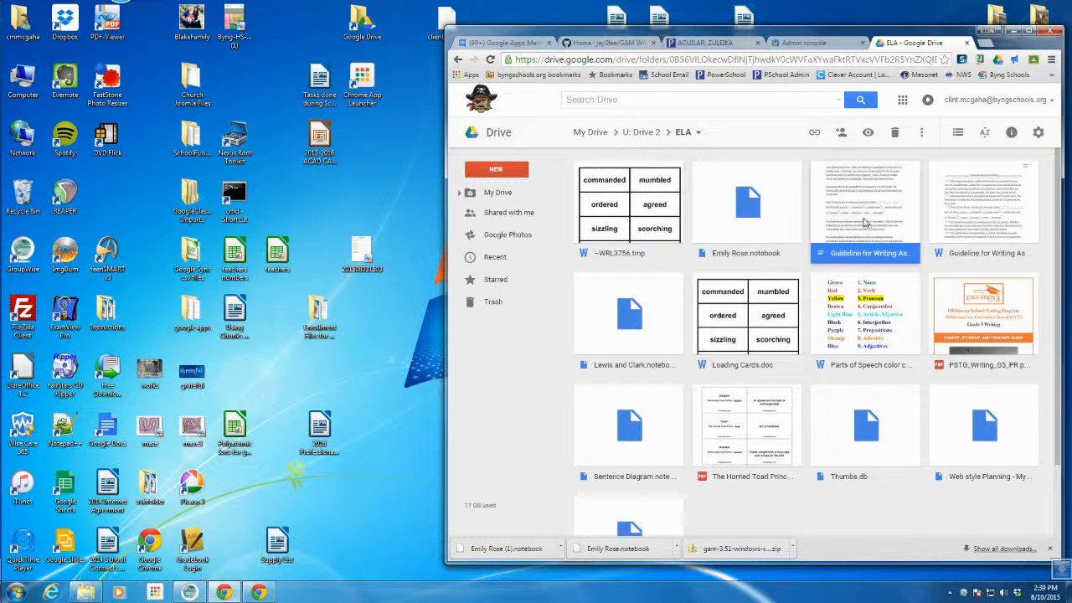
click(986, 318)
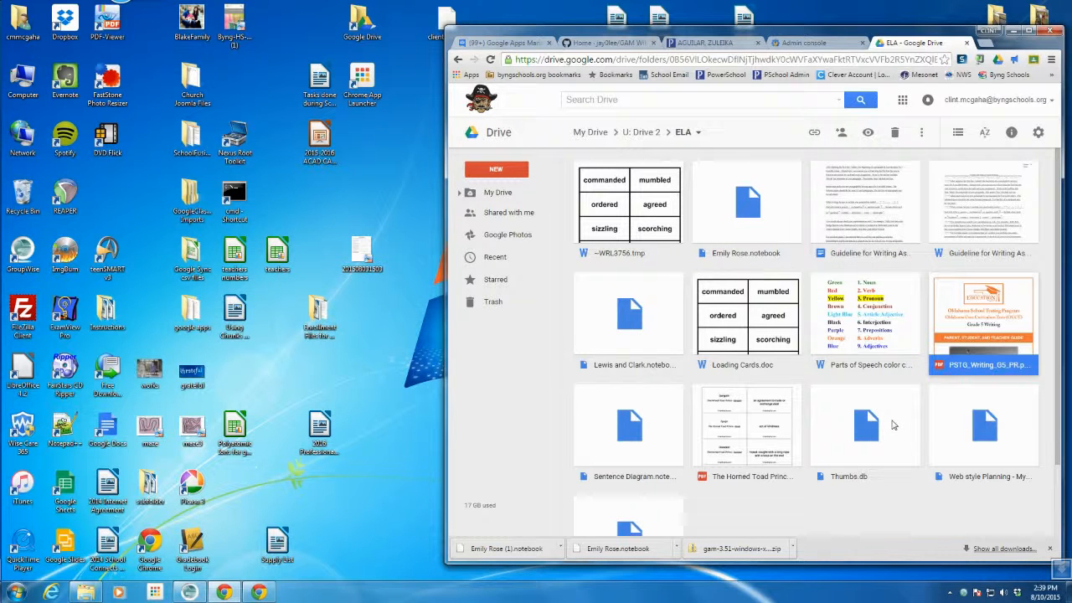